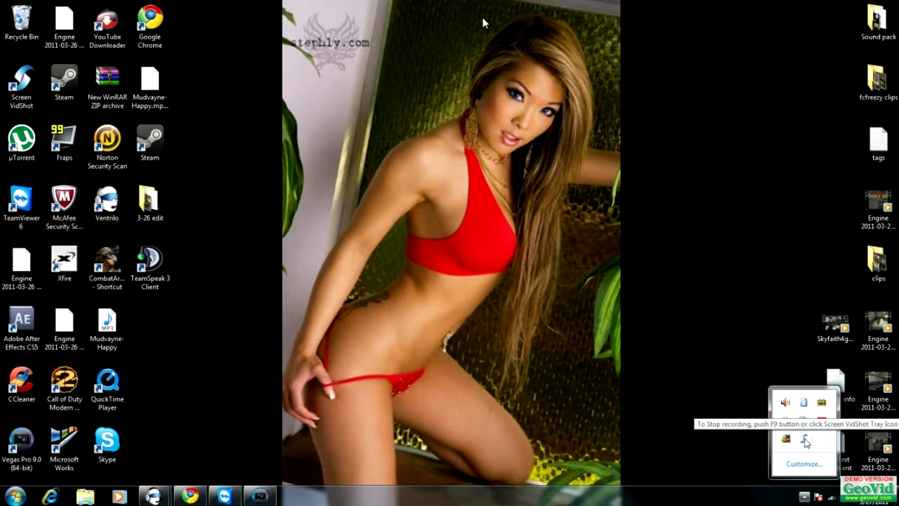
- Switch to Vegas Pro and play back the existing gameplay edit from near the start of the timeline
left_click_drag(515, 317, 424, 321)
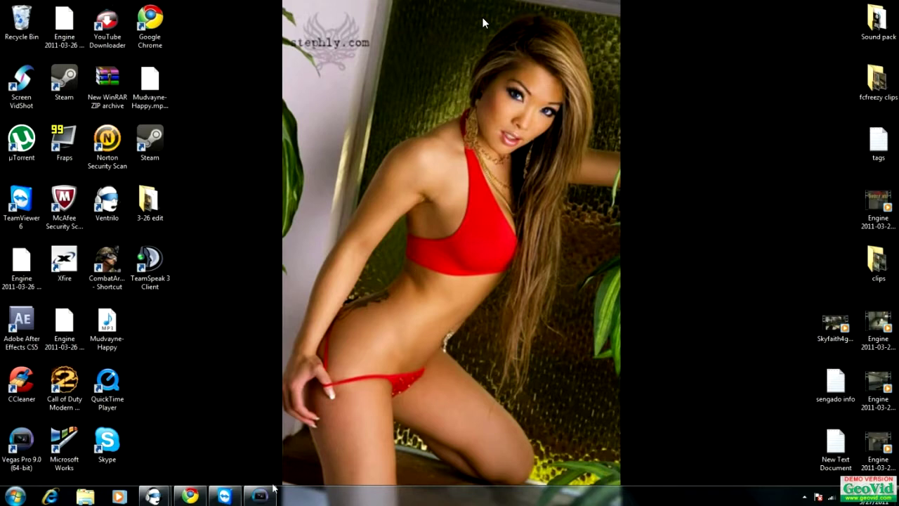
left_click(260, 495)
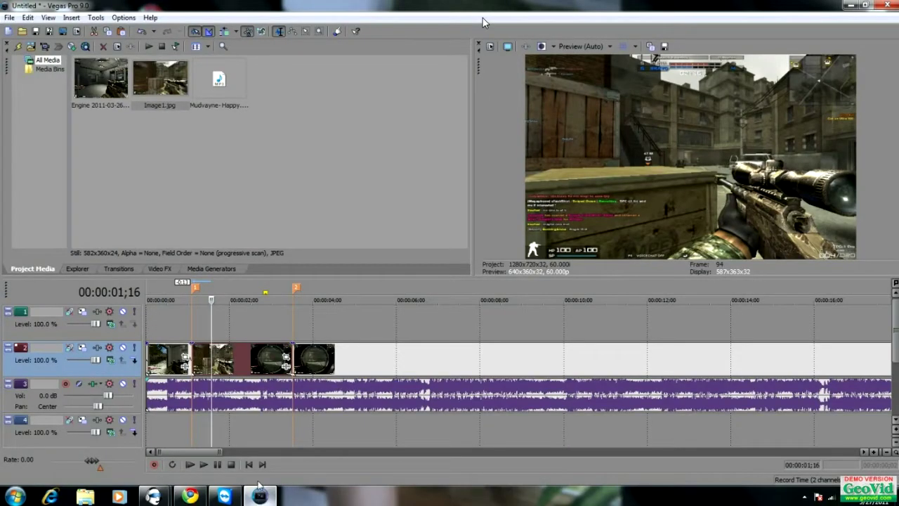
left_click(149, 360)
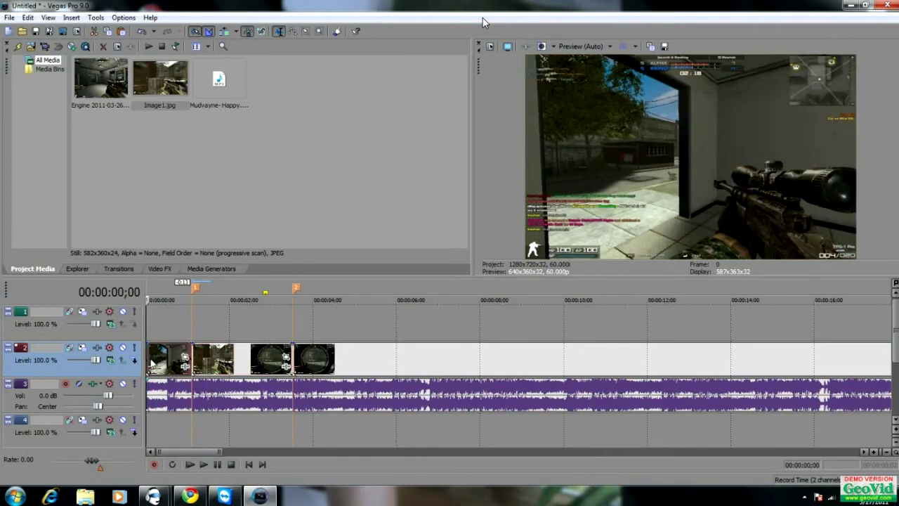
left_click(155, 402)
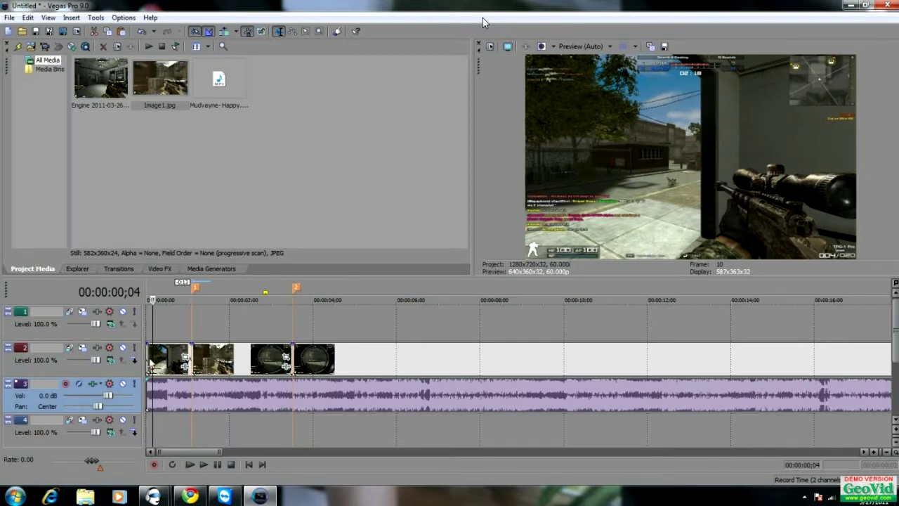
left_click(170, 362)
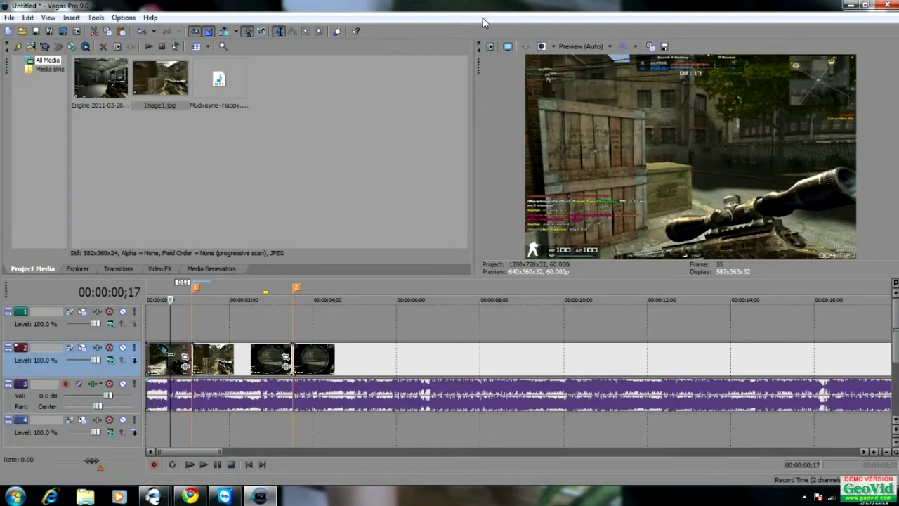
key("space")
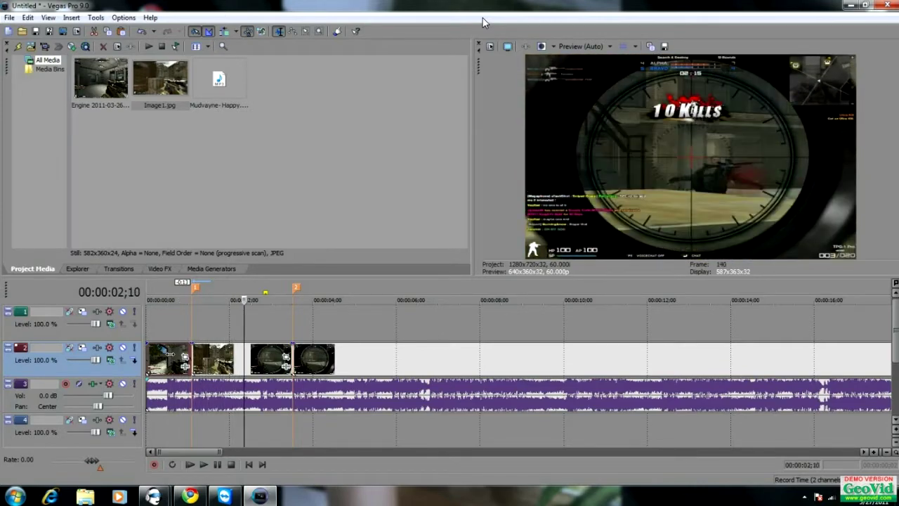
- Stop playback and undo the earlier edits to the gameplay clip on track 2, back to its first split
key("Return")
key("ctrl+z")
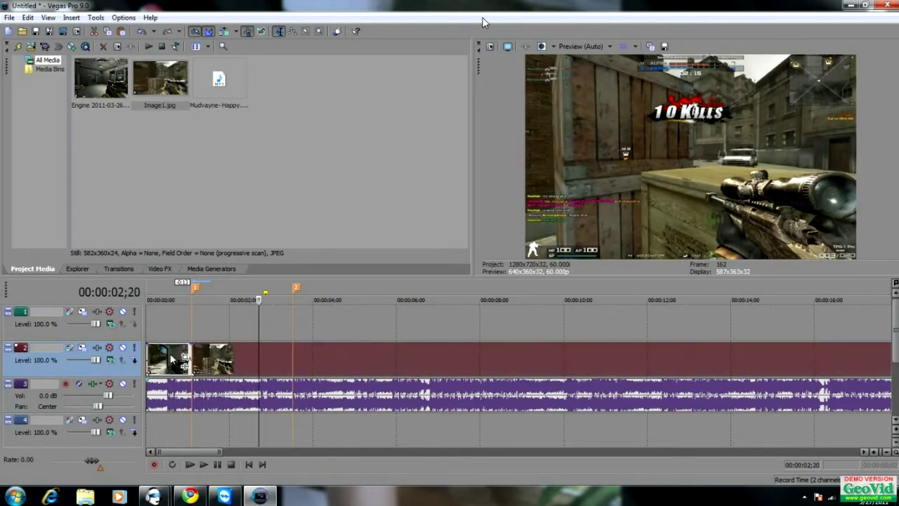
key("ctrl+z")
key("ctrl+z")
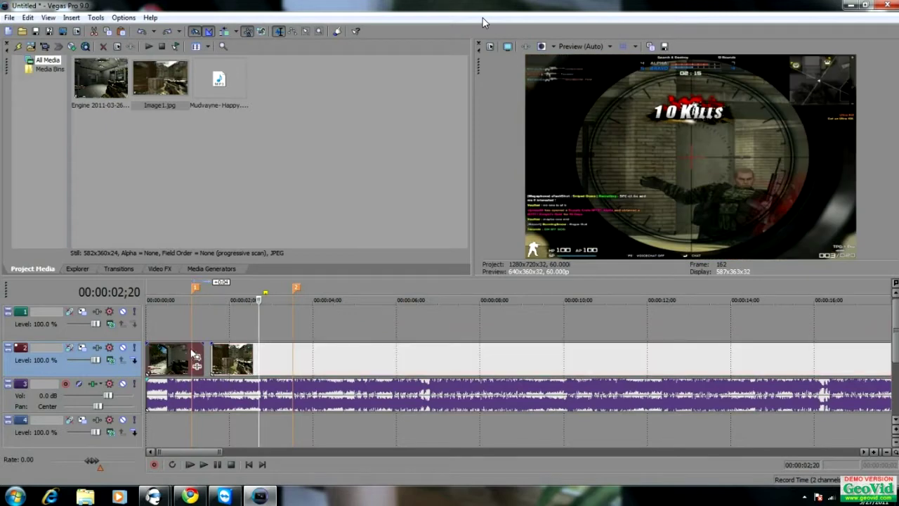
key("ctrl+z")
- Split the gameplay clip at 00:00:01;11, just after the existing cut, to isolate a one-frame piece
left_click(205, 357)
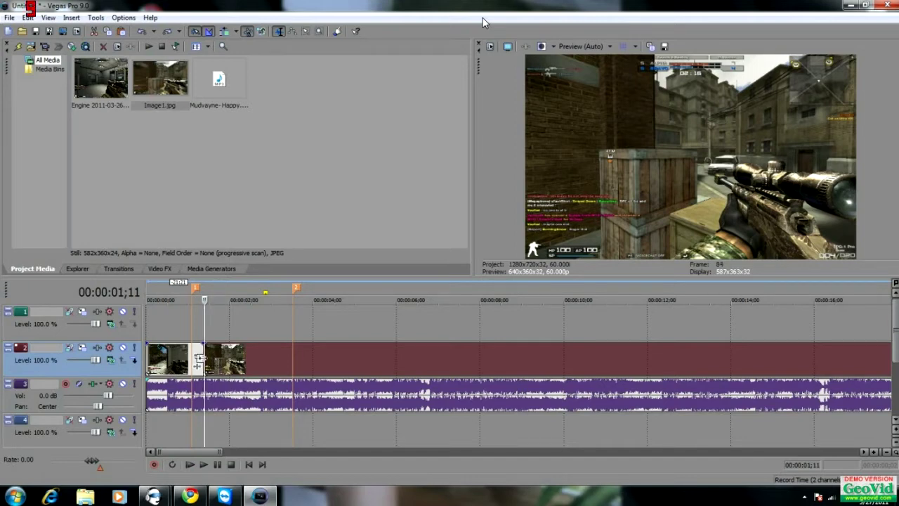
left_click(208, 360)
scroll(208, 364, "up", 3)
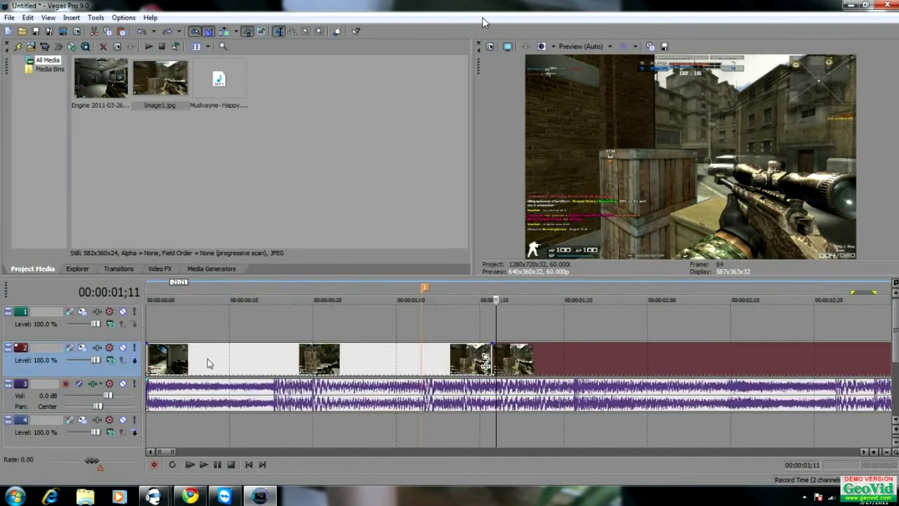
scroll(503, 378, "up", 2)
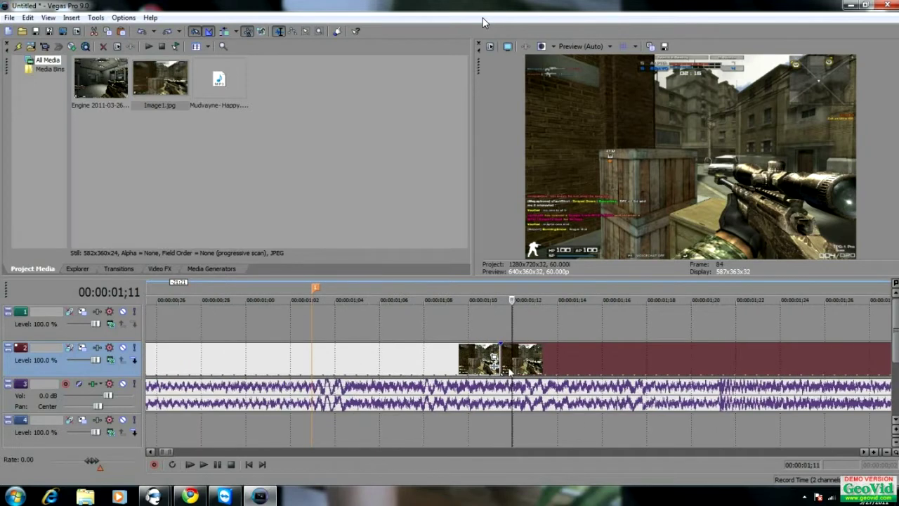
key("ctrl+v")
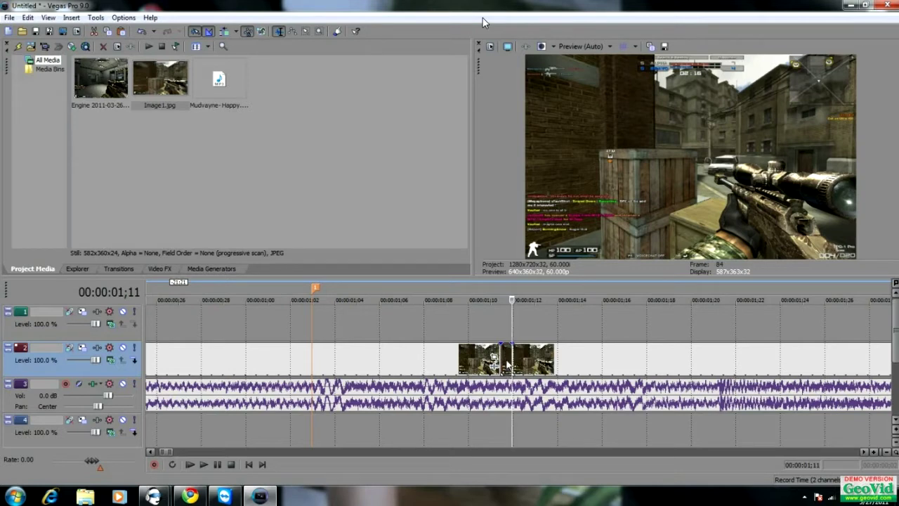
- Save the preview frame at the start of the short piece as a JPEG snapshot named Image2
left_click(505, 357)
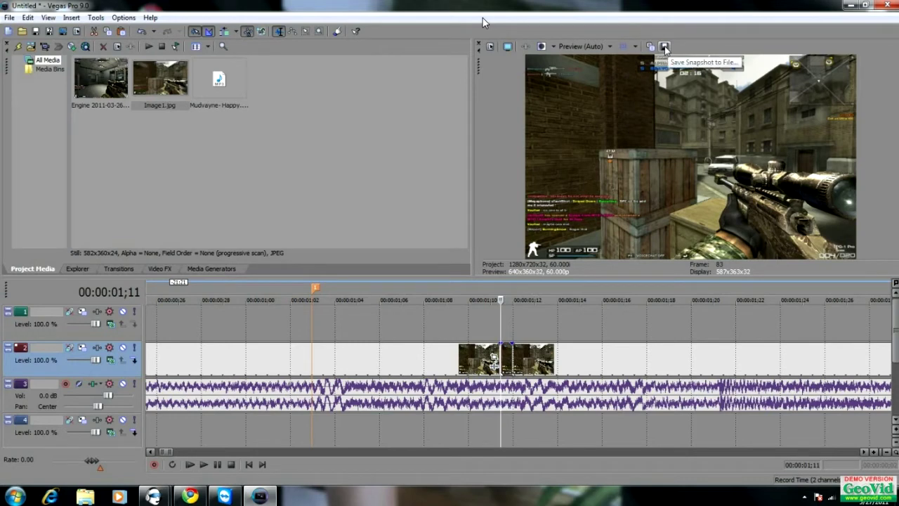
left_click(664, 47)
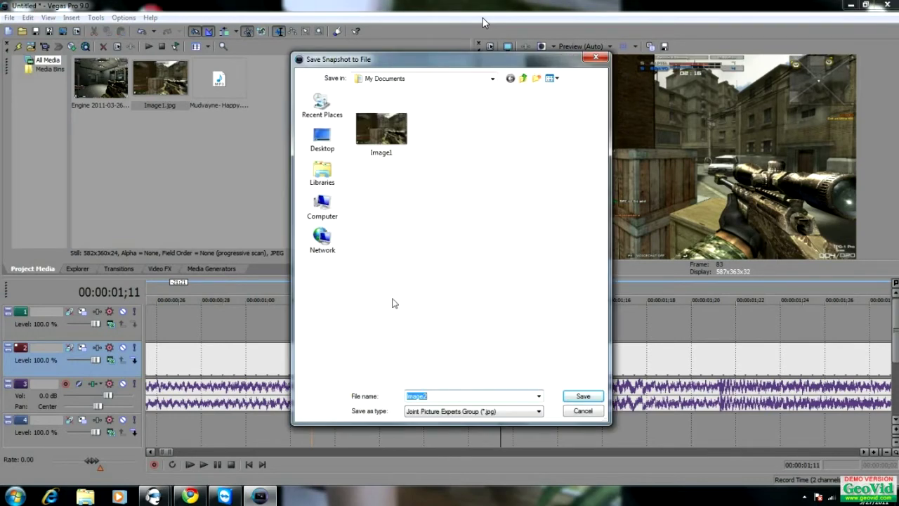
left_click(574, 397)
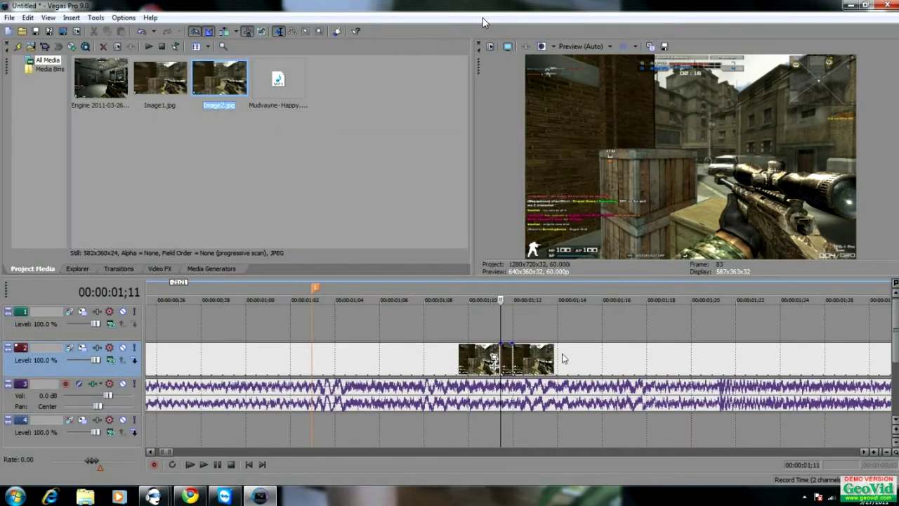
- Delete the one-frame piece between the two cuts and place Image2.jpg on track 1 above the gap
left_click(510, 359)
right_click(508, 359)
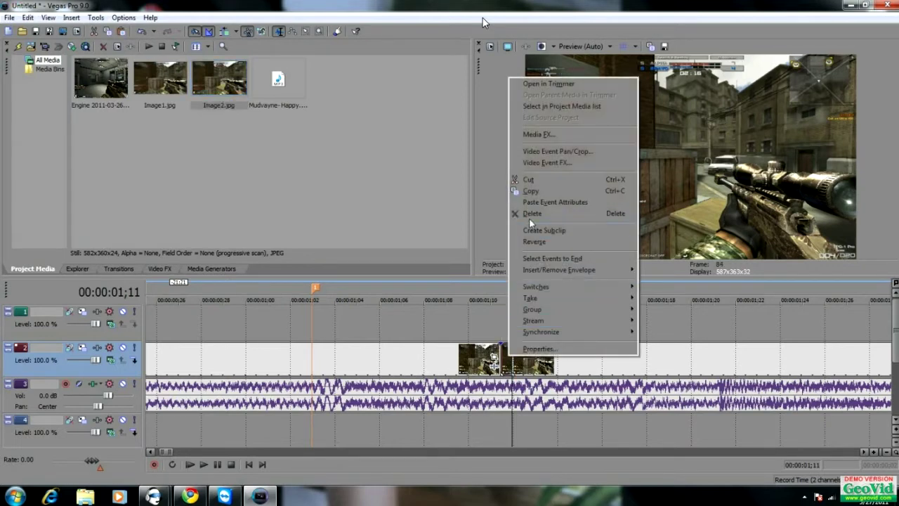
left_click(532, 202)
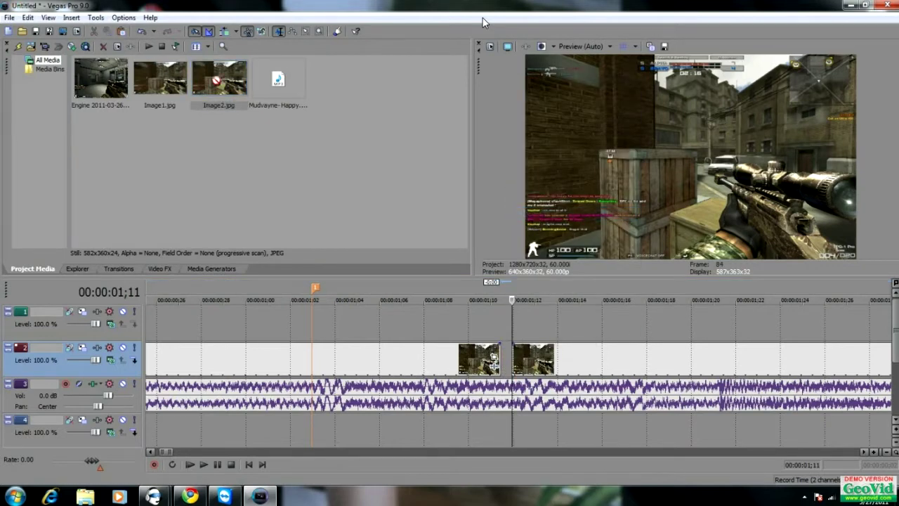
left_click_drag(217, 79, 494, 322)
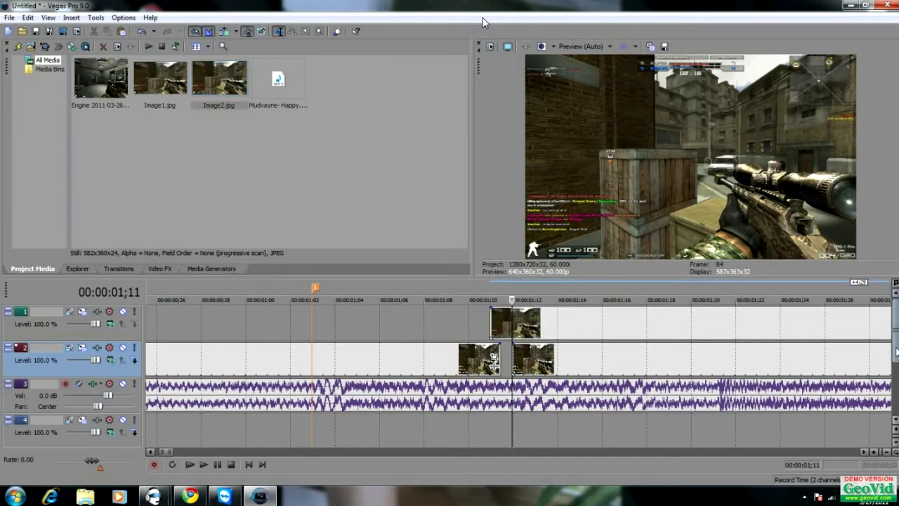
- Move the second part of the gameplay clip to marker 2 and align the Image2 still's start with the 00:00:01;11 cut
scroll(699, 355, "up", 3)
scroll(692, 351, "down", 5)
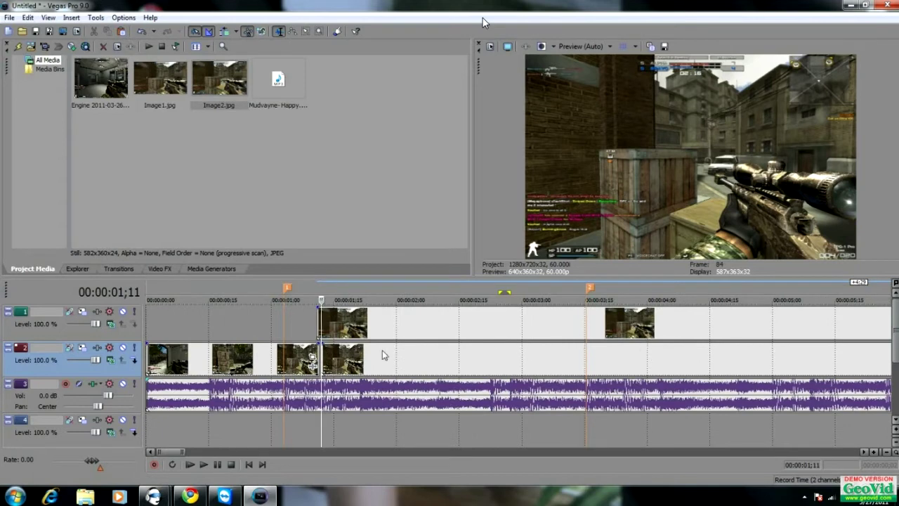
left_click_drag(370, 360, 631, 360)
left_click_drag(430, 324, 399, 322)
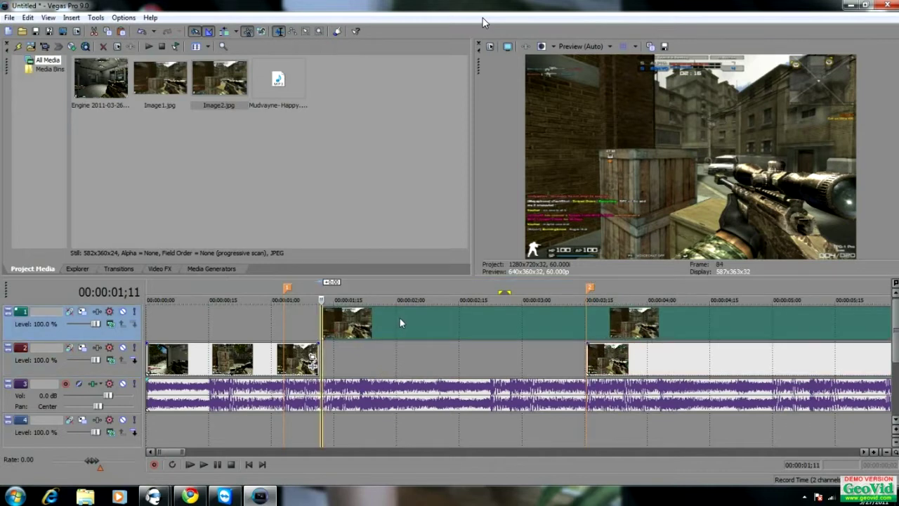
- Trim the first gameplay part to end at marker 1 and fit the Image2 still between markers 1 and 2
scroll(400, 323, "down", 5)
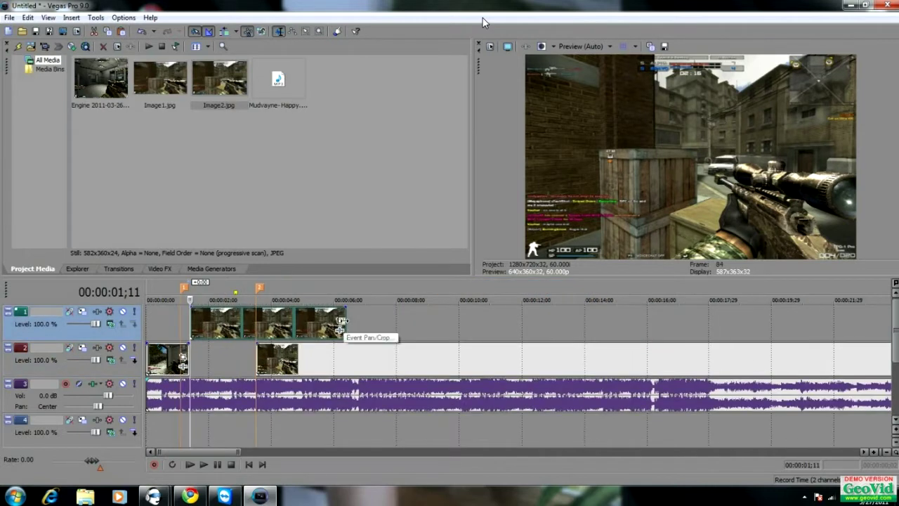
left_click_drag(342, 321, 256, 323)
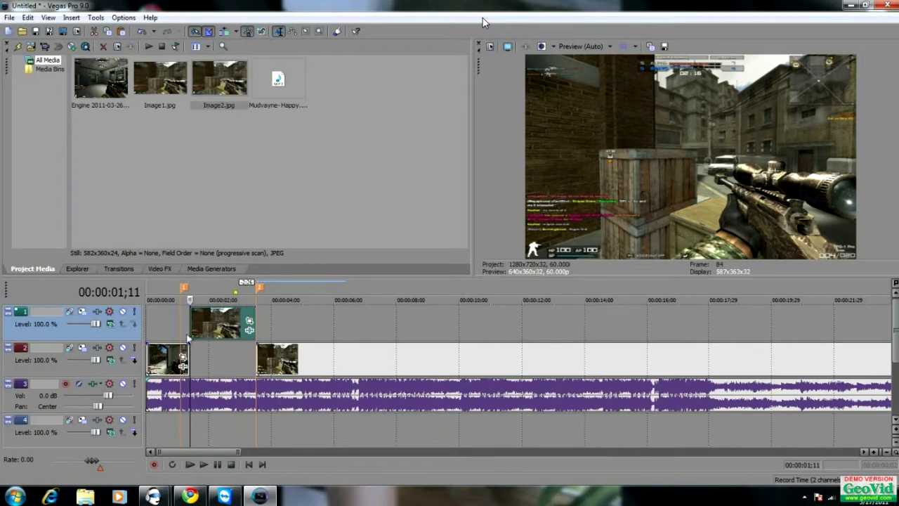
left_click_drag(188, 351, 179, 351)
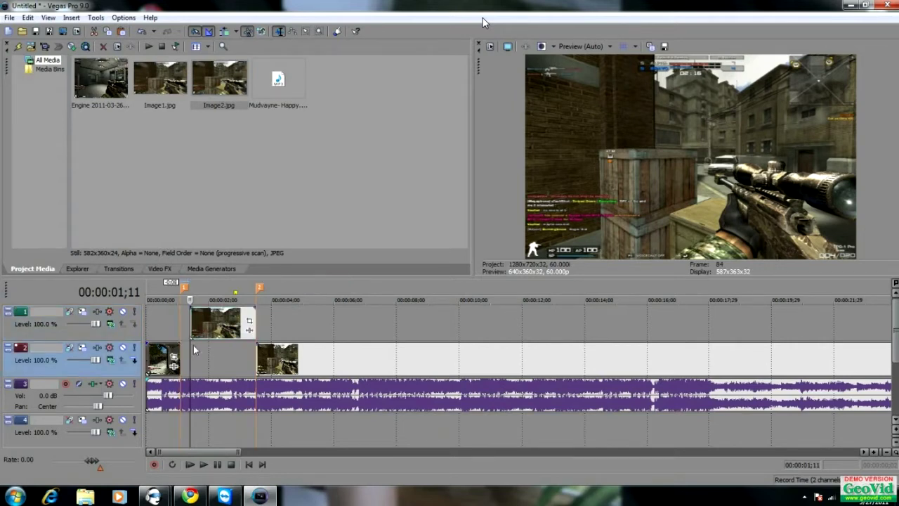
mouse_move(219, 328)
left_mouse_down()
mouse_move(209, 327)
mouse_move(256, 323)
left_mouse_up()
- Play the timeline from marker 1 at 00:00:01;02 to review the freeze frame and the clip following it
left_click(182, 325)
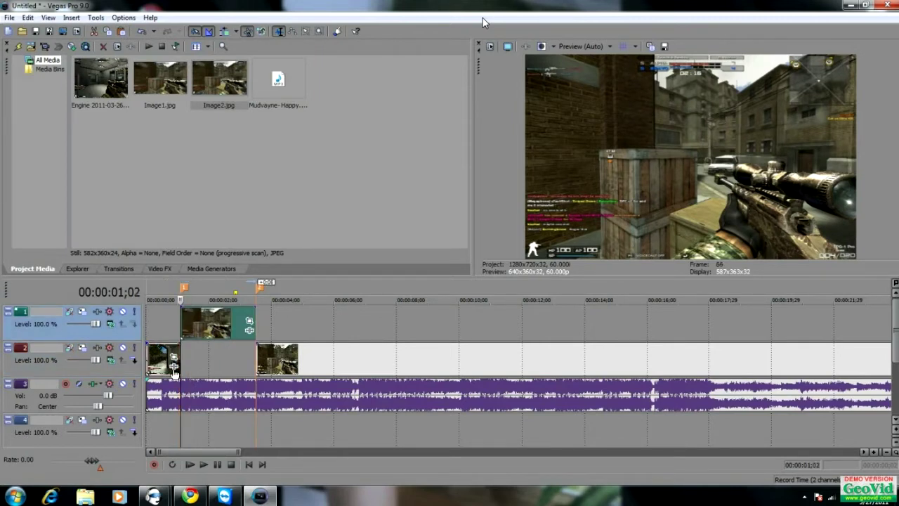
left_click(191, 463)
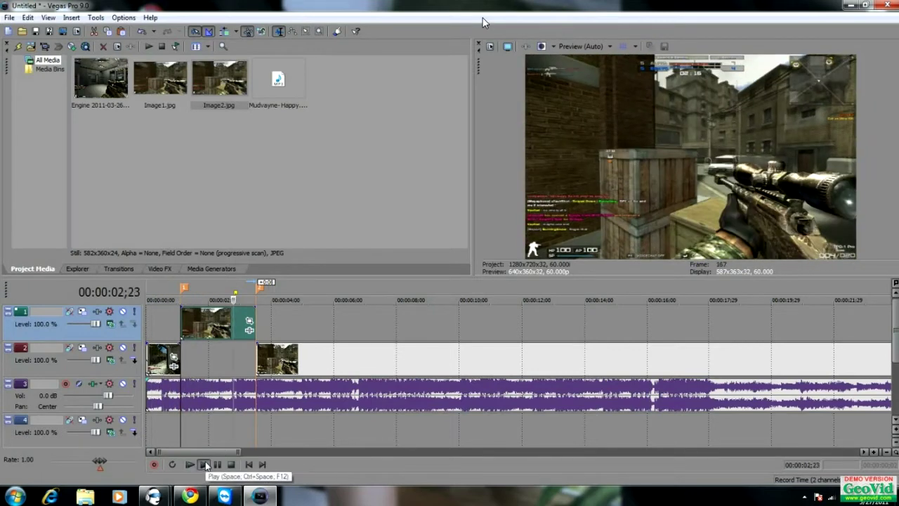
left_click(217, 465)
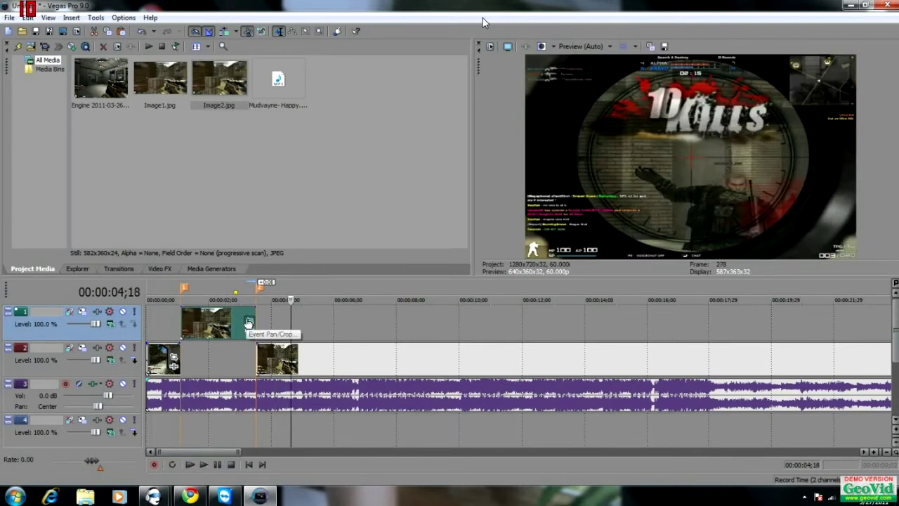
- Open Event Pan/Crop for the Image2 still on track 1 and enable its mask
left_click(248, 322)
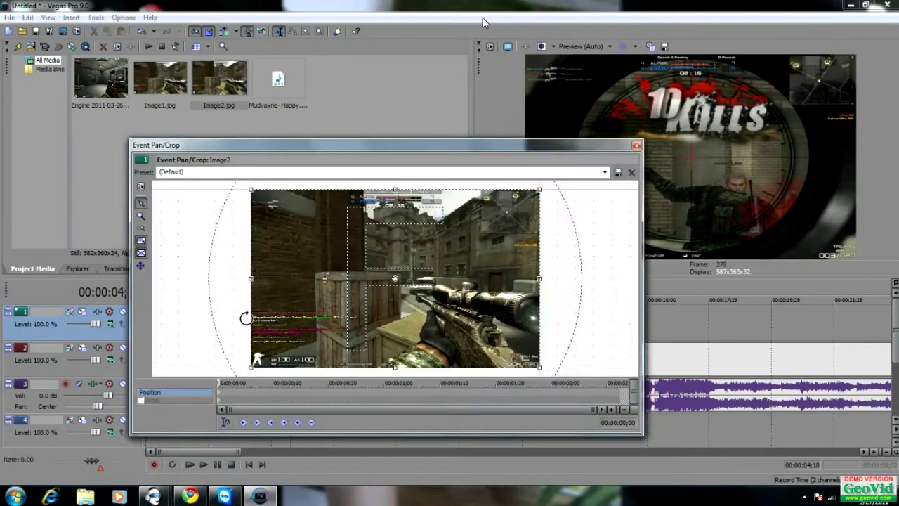
left_click(142, 400)
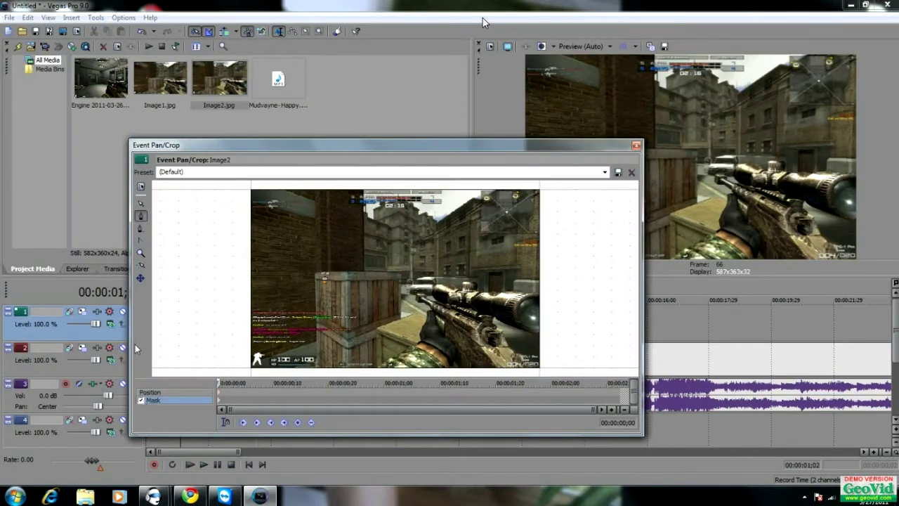
- Start the mask path on Image2 with anchor points along the camouflage sleeve's upper edge, from the picture's bottom edge to the wrist
scroll(347, 311, "up", 4)
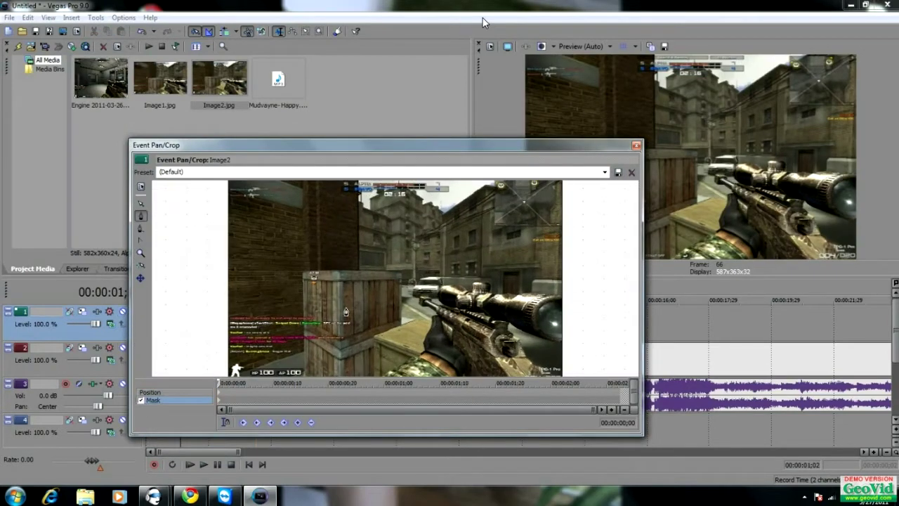
scroll(346, 312, "up", 2)
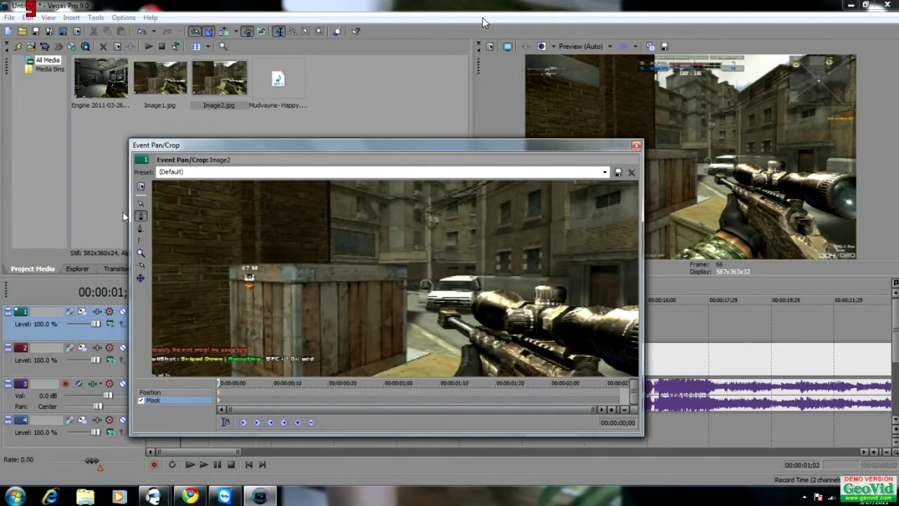
left_click(141, 203)
left_click_drag(319, 309, 285, 220)
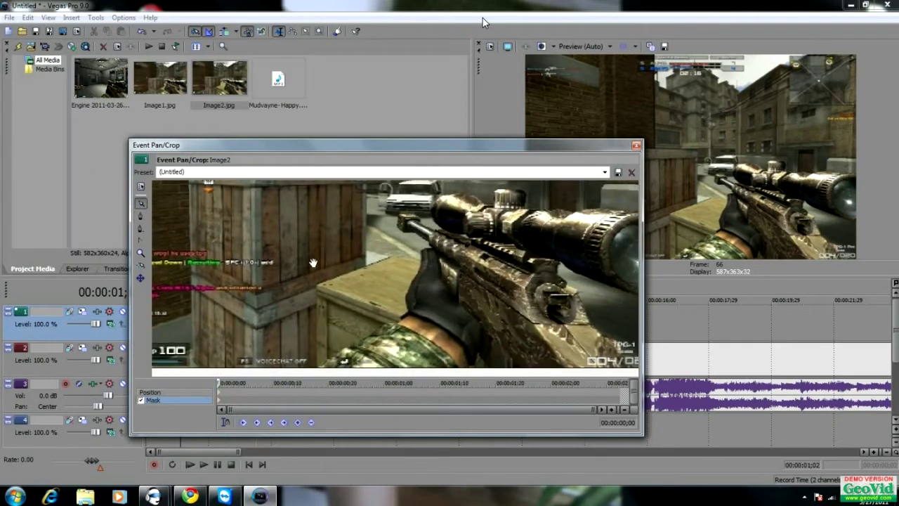
left_click_drag(313, 263, 307, 269)
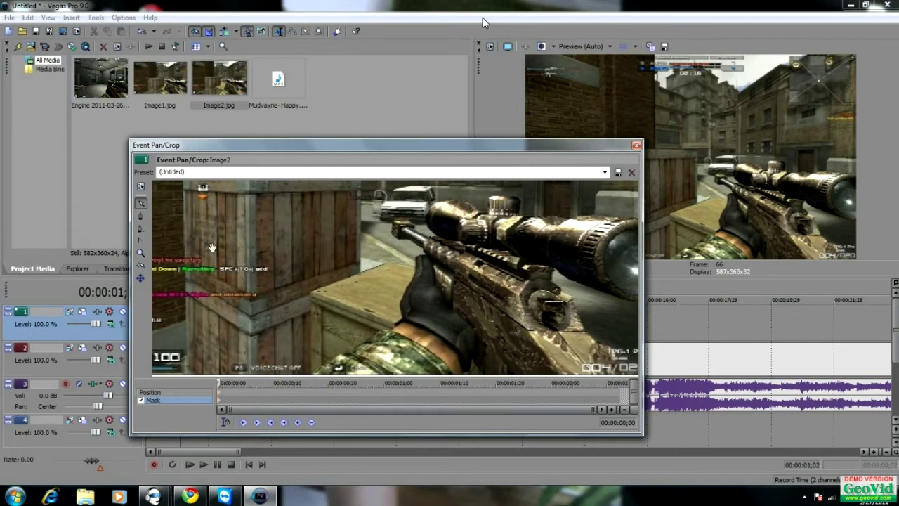
left_click(141, 217)
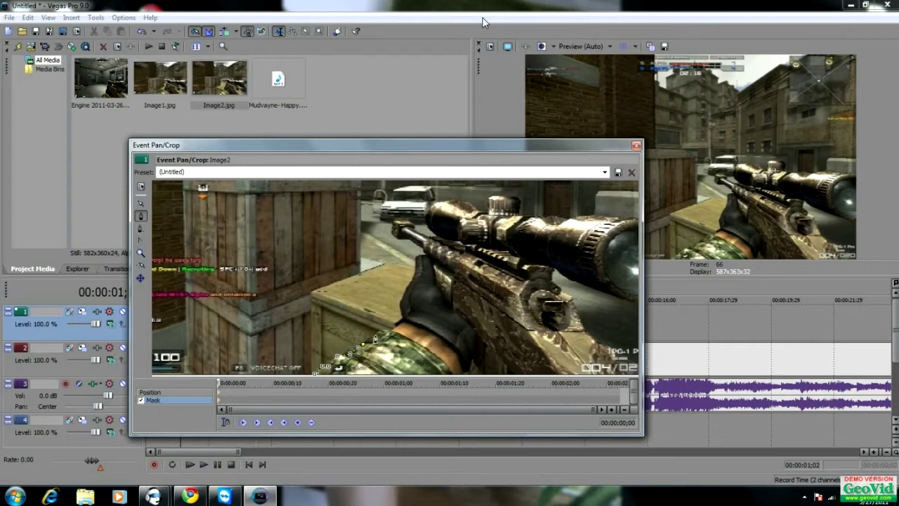
left_click(373, 334)
left_click(384, 330)
left_click(393, 330)
- Continue the mask path up the gloved hand, around the rifle's muzzle and back along the barrel to the scope
left_click(415, 278)
left_click(416, 257)
left_click(425, 257)
left_click(397, 240)
left_click(392, 233)
left_click(406, 225)
left_click(408, 225)
left_click(430, 239)
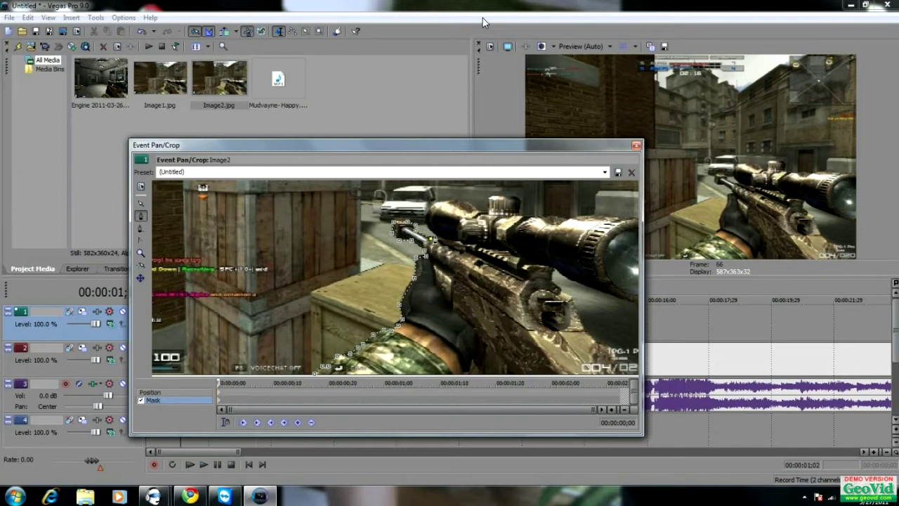
- Trace the mask path over the scope's front end, adjustment turret and upper edge towards the large lens
left_click(433, 206)
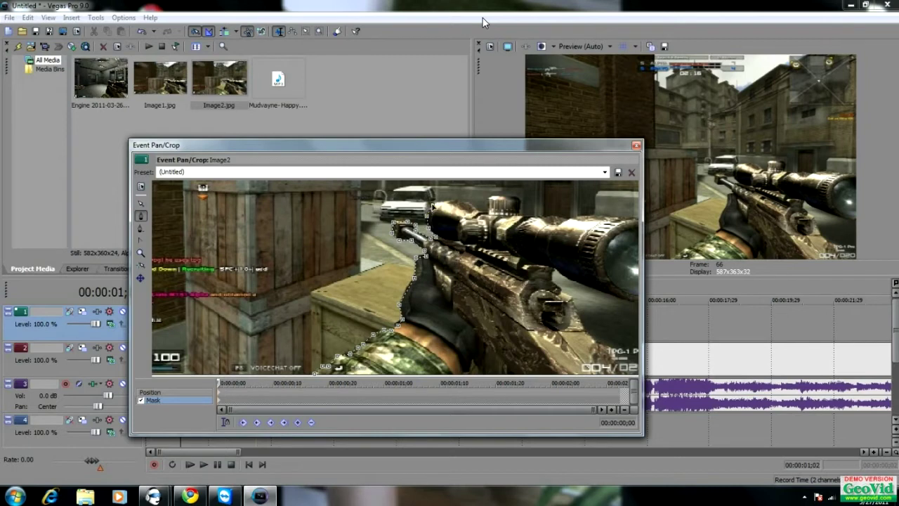
left_click(460, 201)
left_click(473, 206)
left_click(486, 208)
left_click(492, 202)
left_click(518, 199)
left_click(520, 218)
left_click(553, 216)
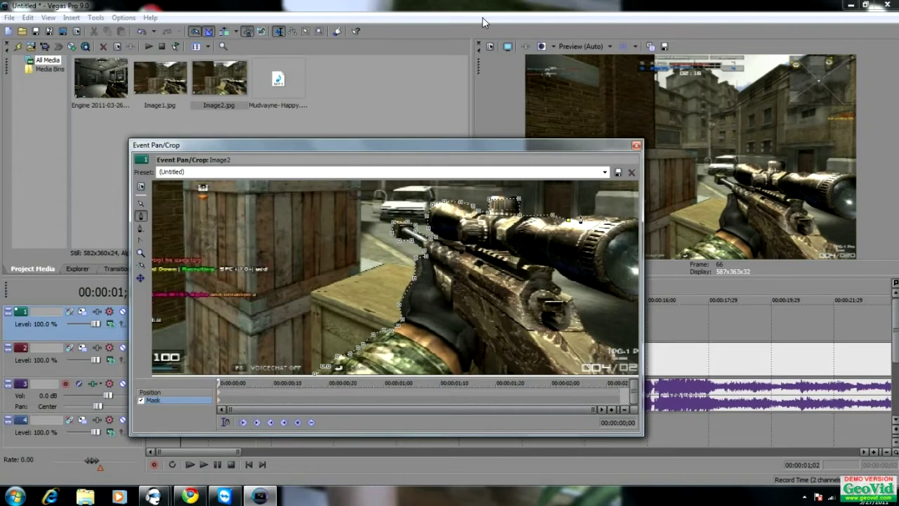
left_click(582, 218)
- Trace the mask path around the scope's lens end and underside, down the rifle stock, and close it at the sleeve's starting anchor
left_click(141, 204)
left_click_drag(312, 275, 268, 268)
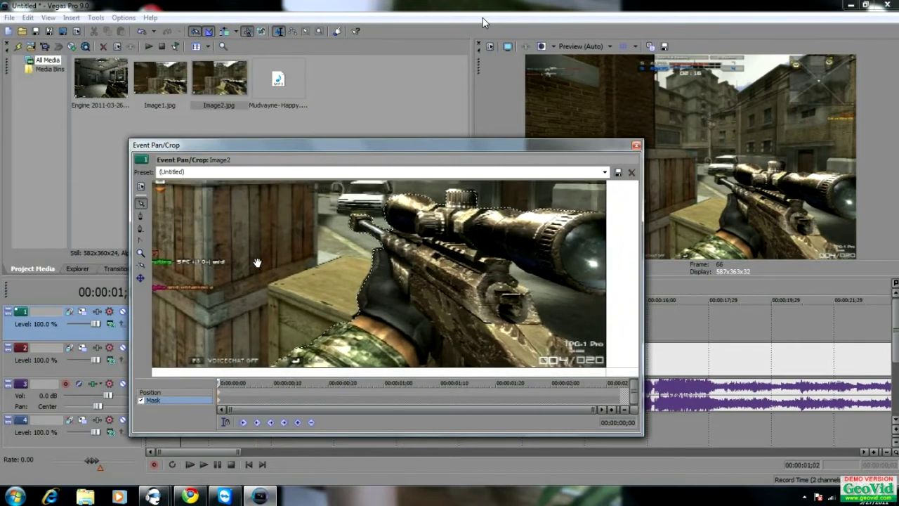
left_click(140, 215)
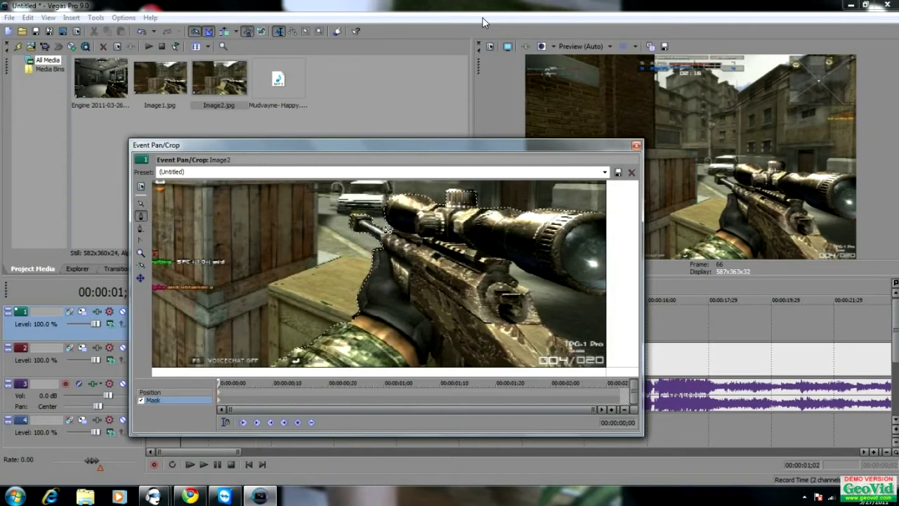
left_click(595, 212)
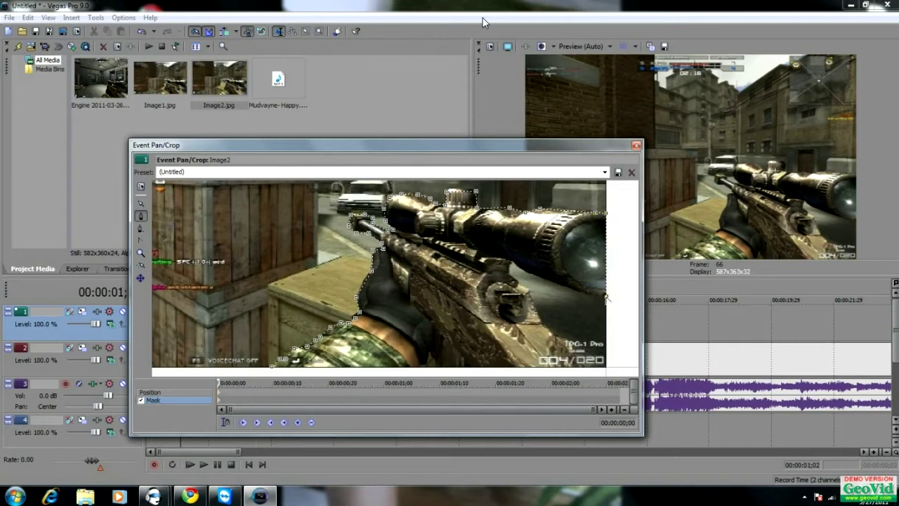
left_click(581, 294)
left_click(521, 270)
left_click(569, 342)
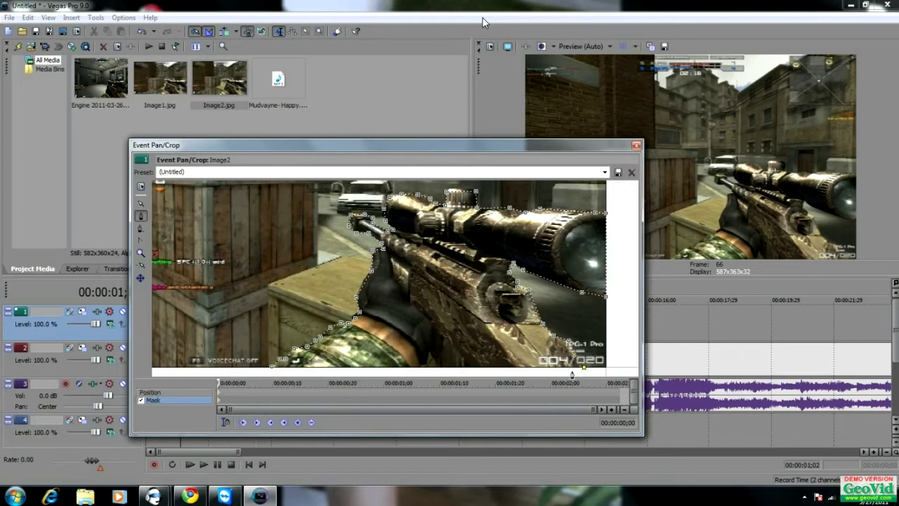
left_click(271, 368)
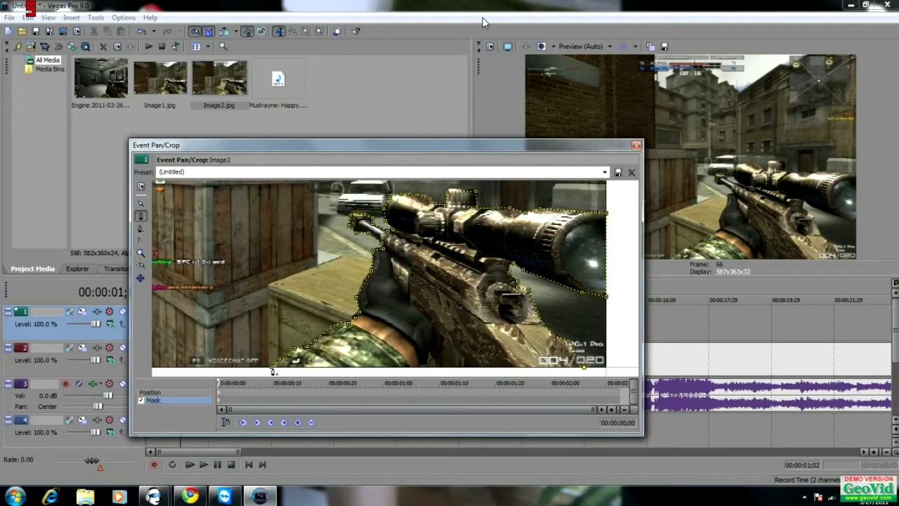
left_click(273, 370)
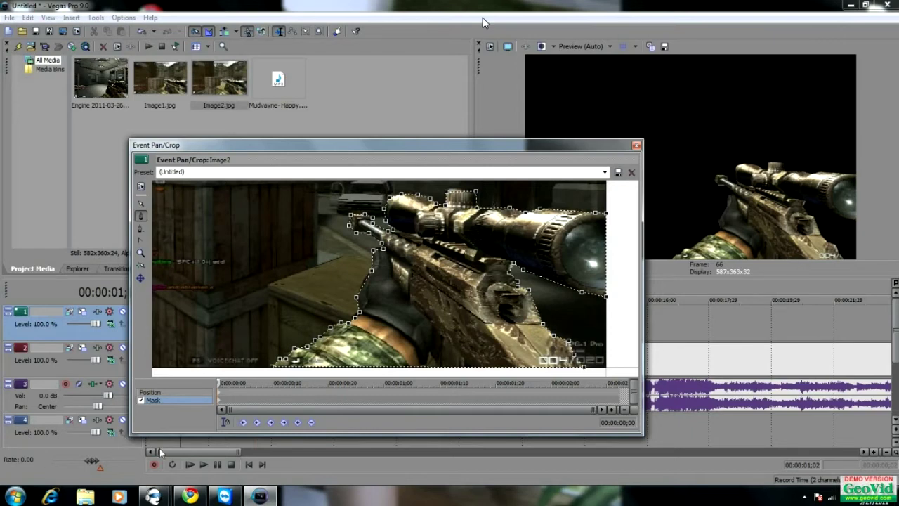
- Add a mask keyframe at 00:00:01;23 in the Image2 still and deselect all anchors of the mask path
left_click_drag(231, 375, 514, 383)
left_click(297, 422)
right_click(439, 311)
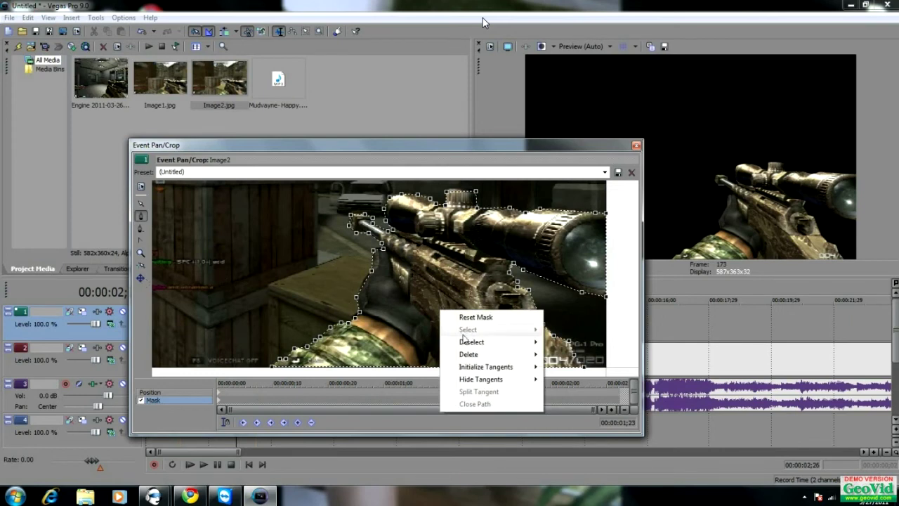
mouse_move(470, 343)
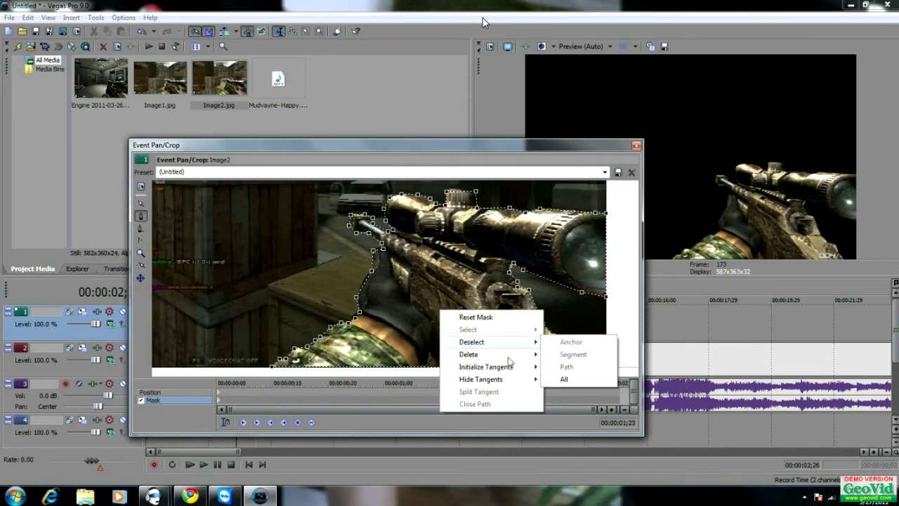
left_click(563, 379)
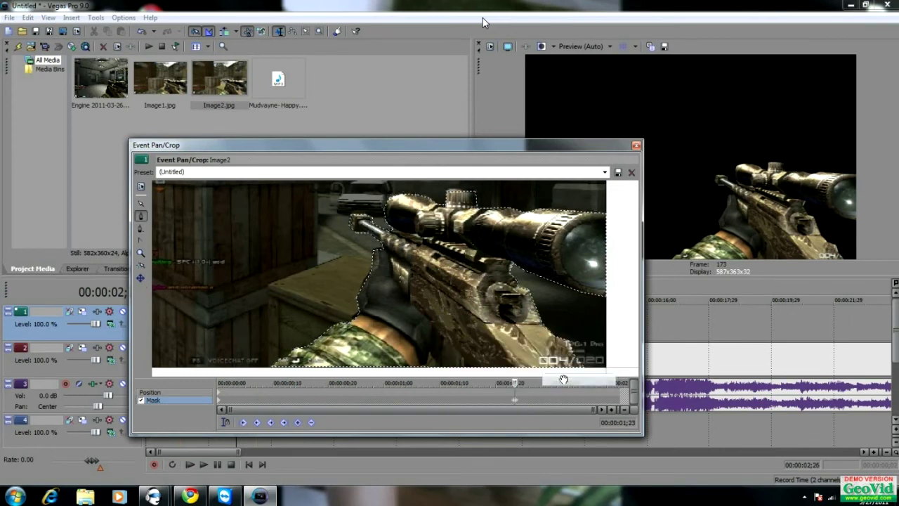
- Delete the rifle-and-arm mask path at the 00:00:01;23 keyframe with the anchor deletion tool, and close Event Pan/Crop
right_click(417, 287)
left_click(402, 274)
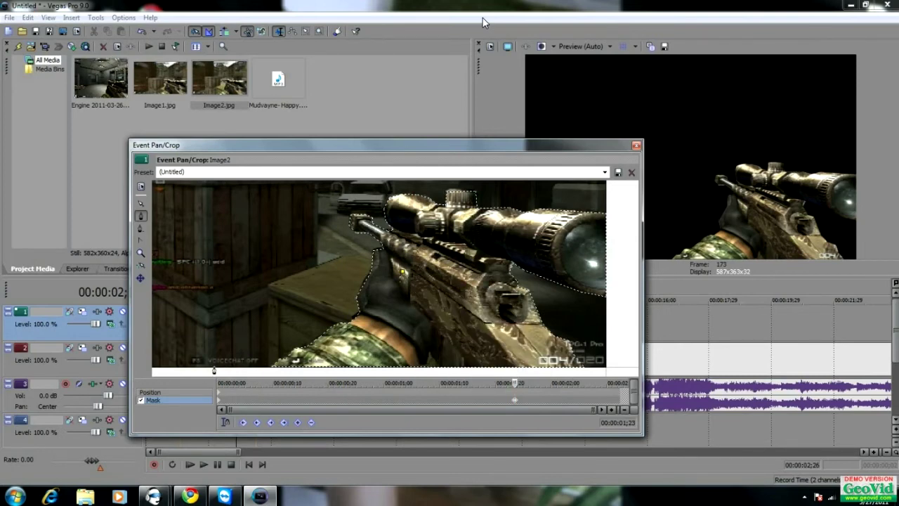
scroll(271, 283, "down", 6)
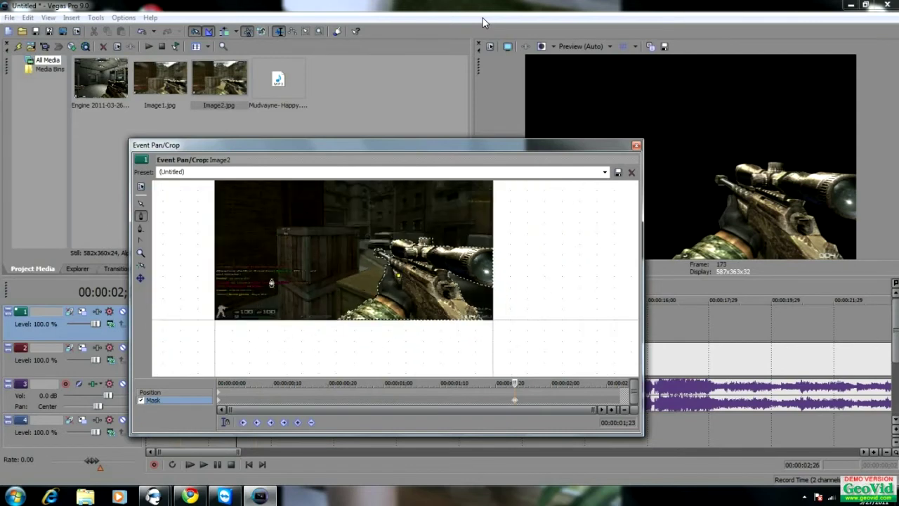
left_click(140, 228)
left_click(384, 282)
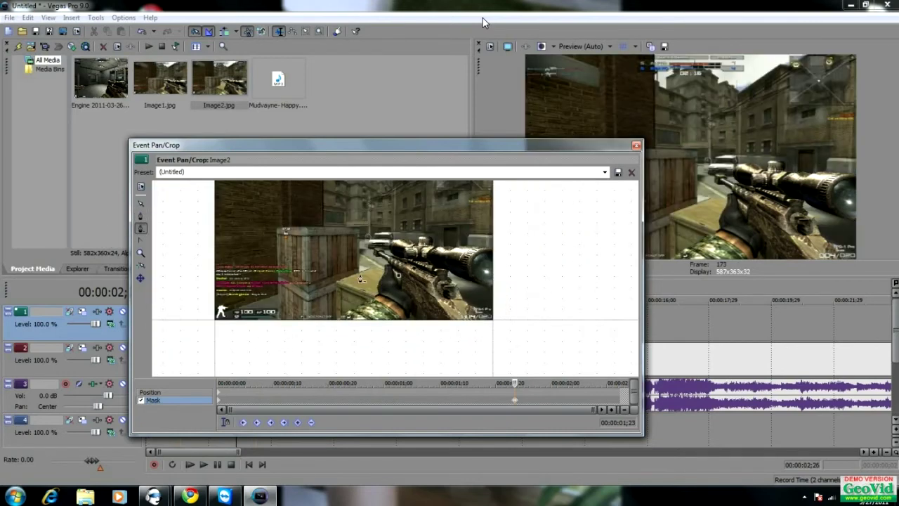
left_click(139, 228)
left_click(637, 145)
- Play the timeline from 00:00:00;12 past marker 2 to review the masked freeze frame
left_click(159, 358)
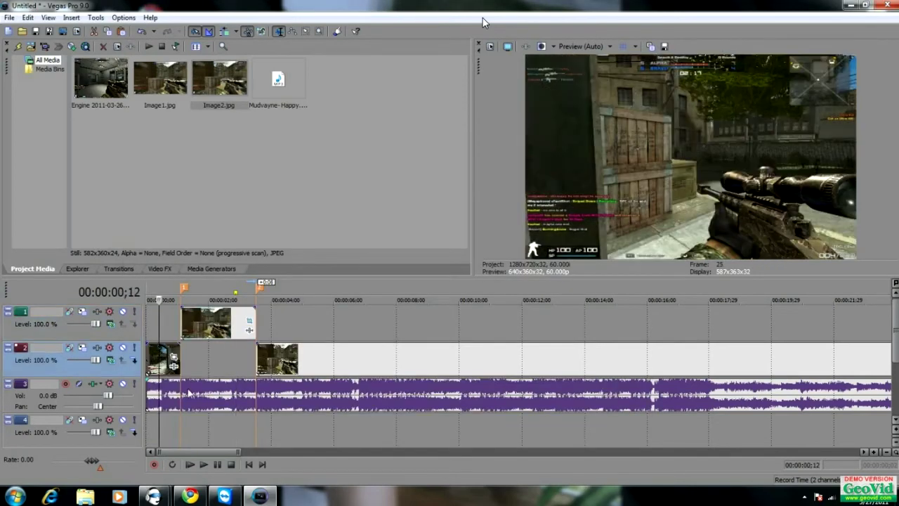
left_click(203, 464)
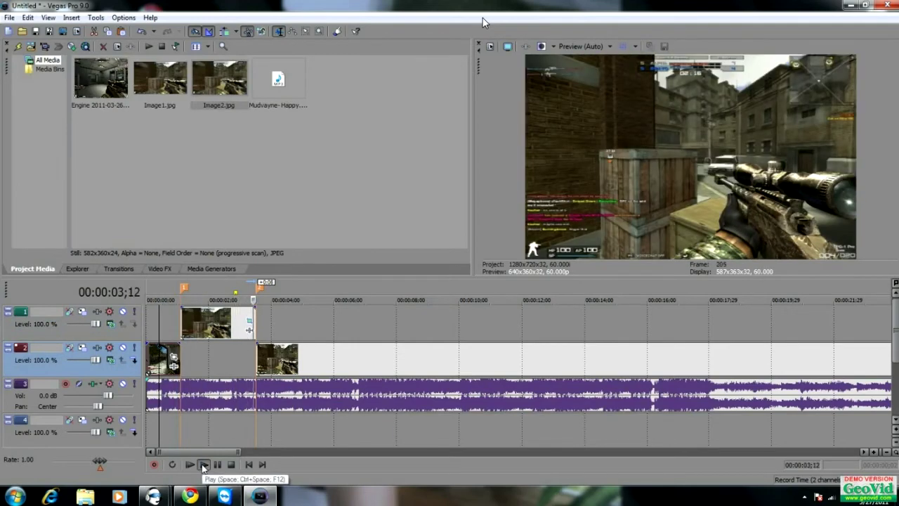
left_click(217, 464)
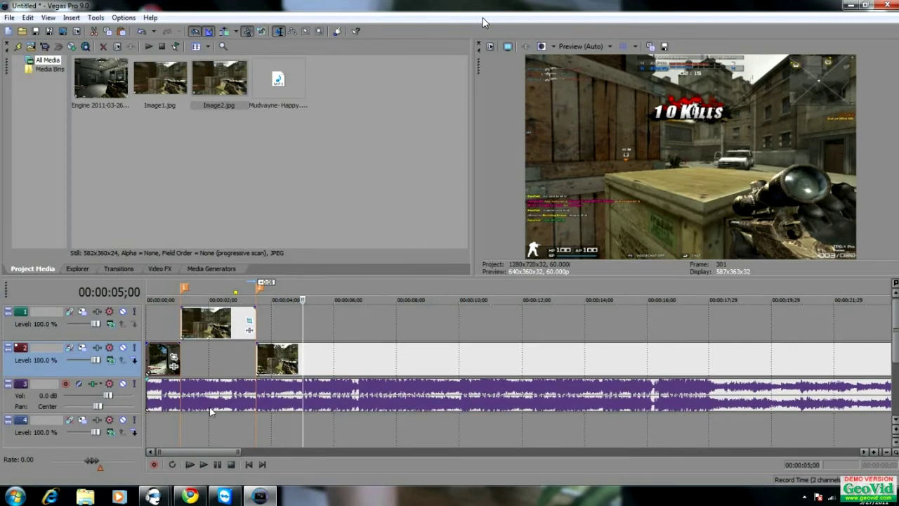
- Move the Image2 still's second mask keyframe to 00:00:02;05 and close Event Pan/Crop
left_click(249, 321)
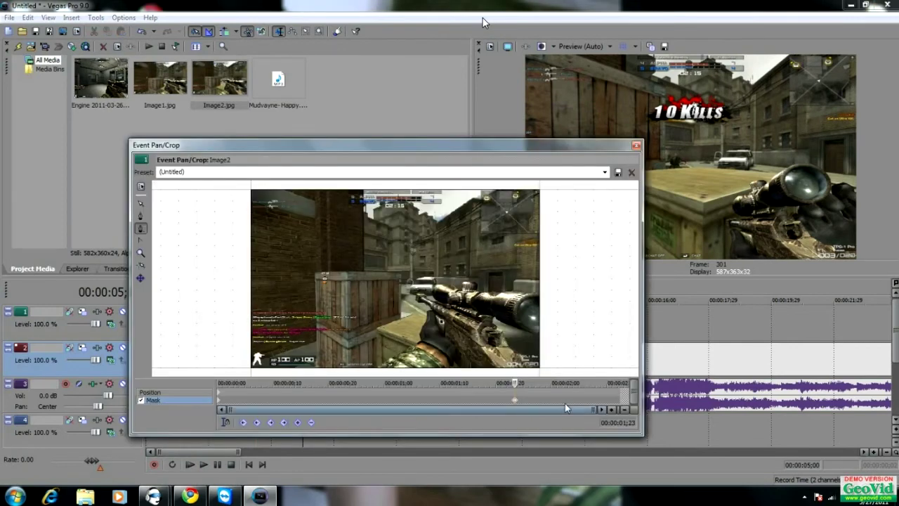
left_click(516, 406)
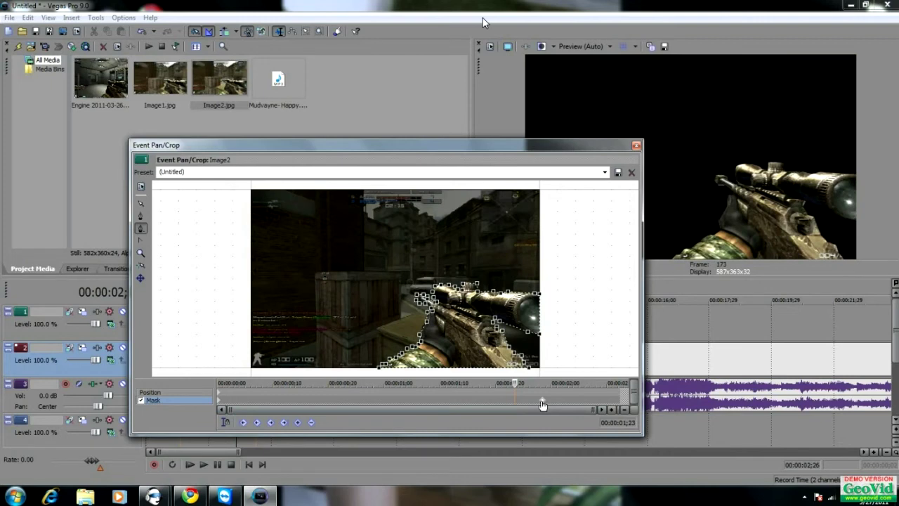
left_click(585, 403)
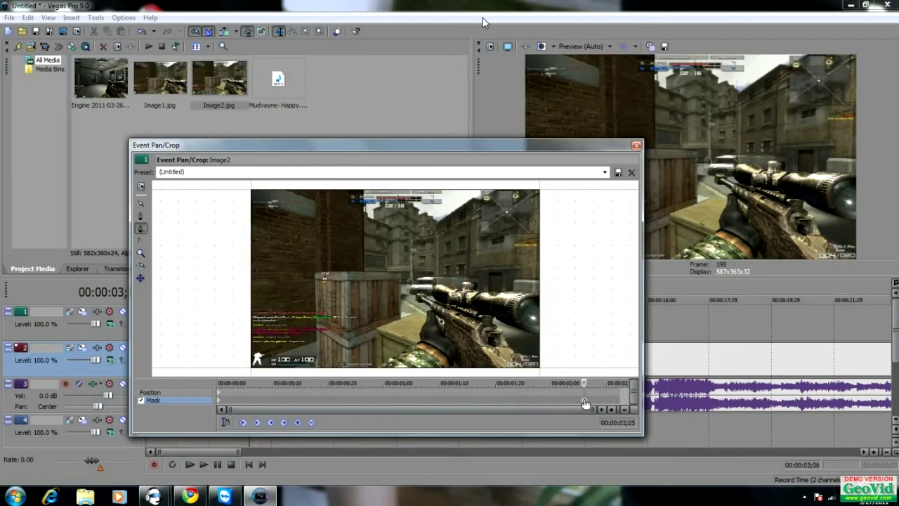
left_click(636, 147)
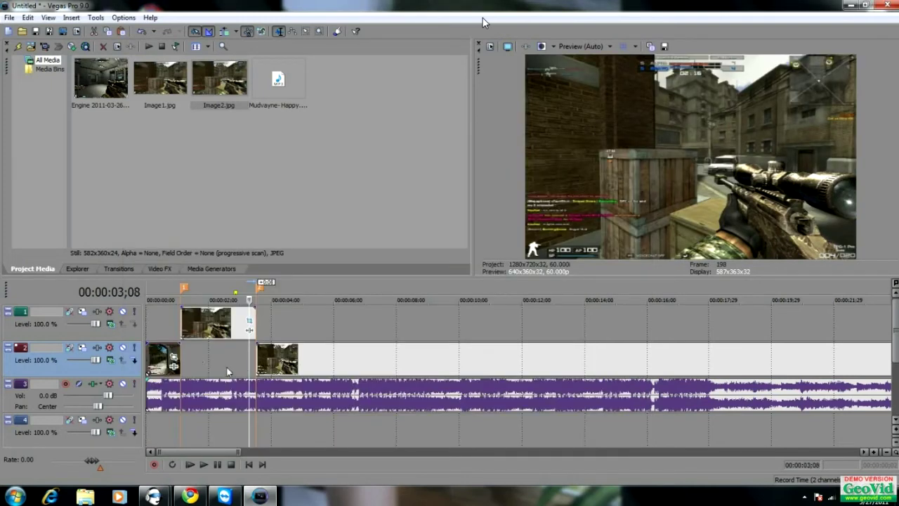
- Replay the timeline through the freeze frame and put the cursor at the Image2 still's start at 00:00:01;02
left_click(203, 464)
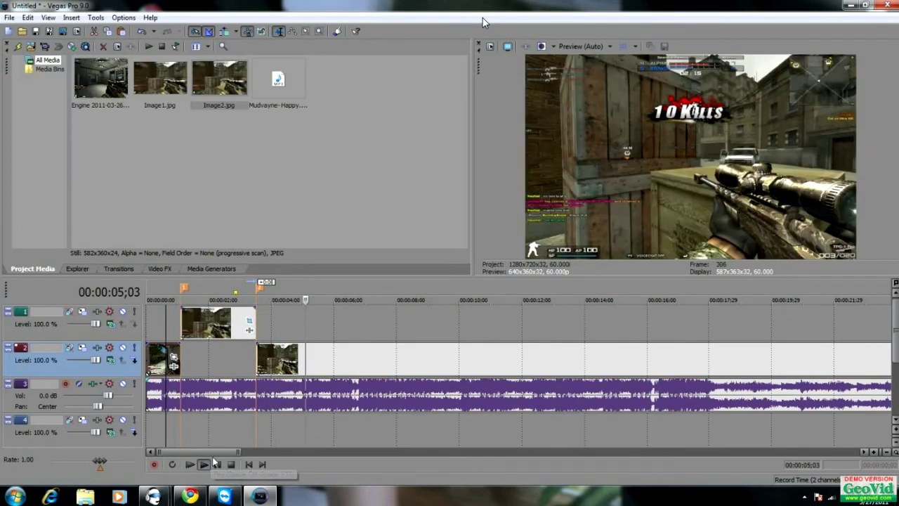
left_click(217, 465)
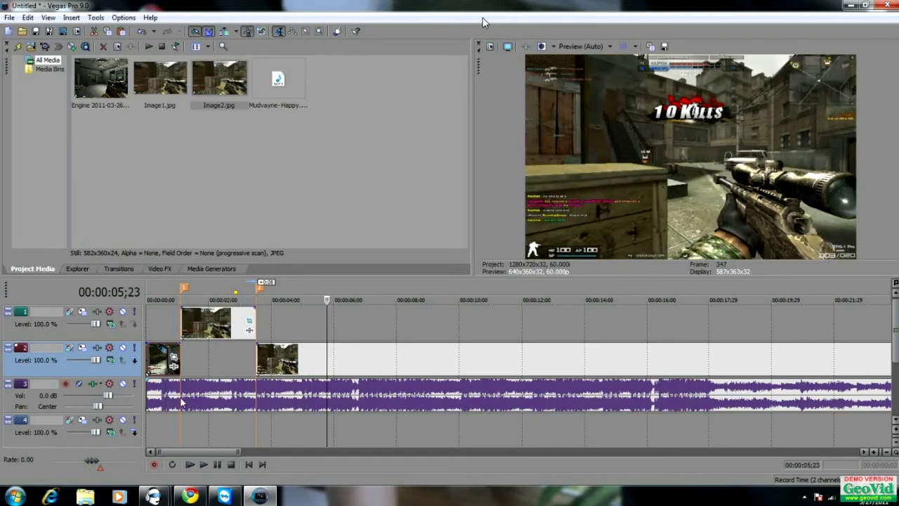
left_click(182, 323)
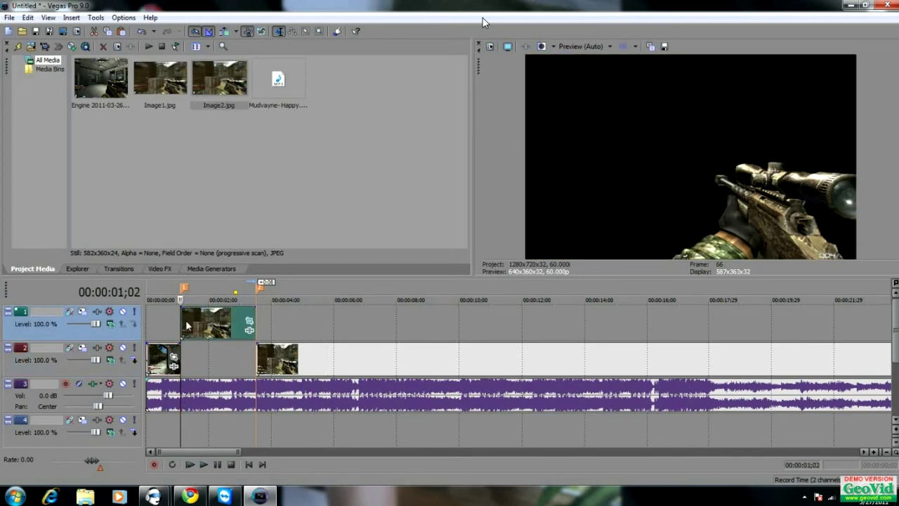